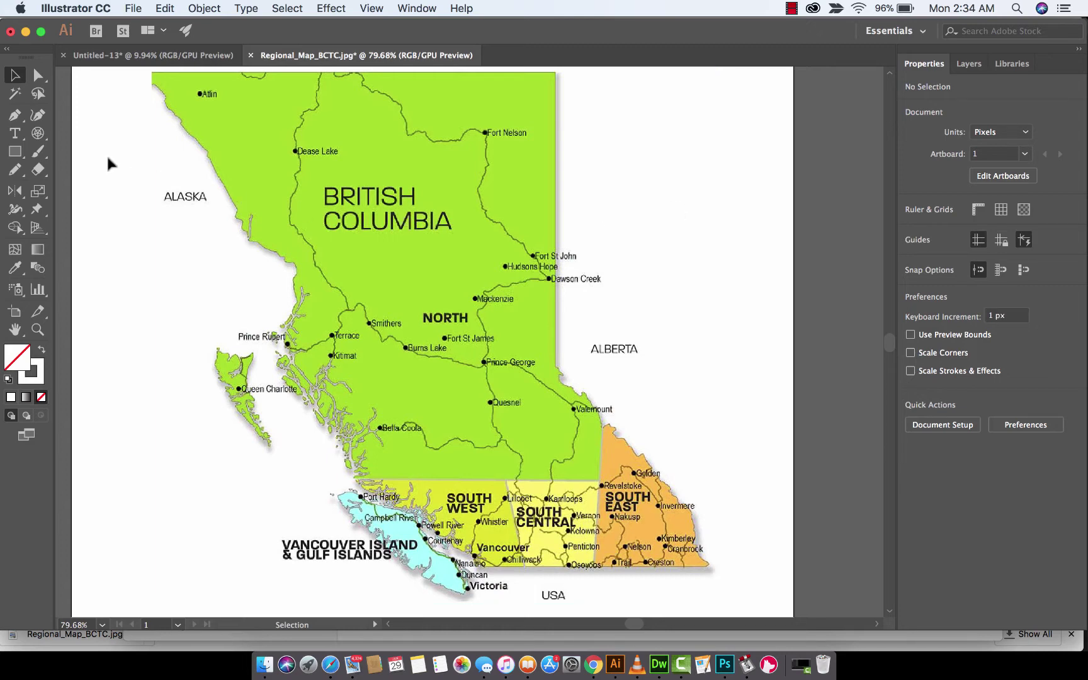
Look through the File menu twice without choosing any command
click(133, 9)
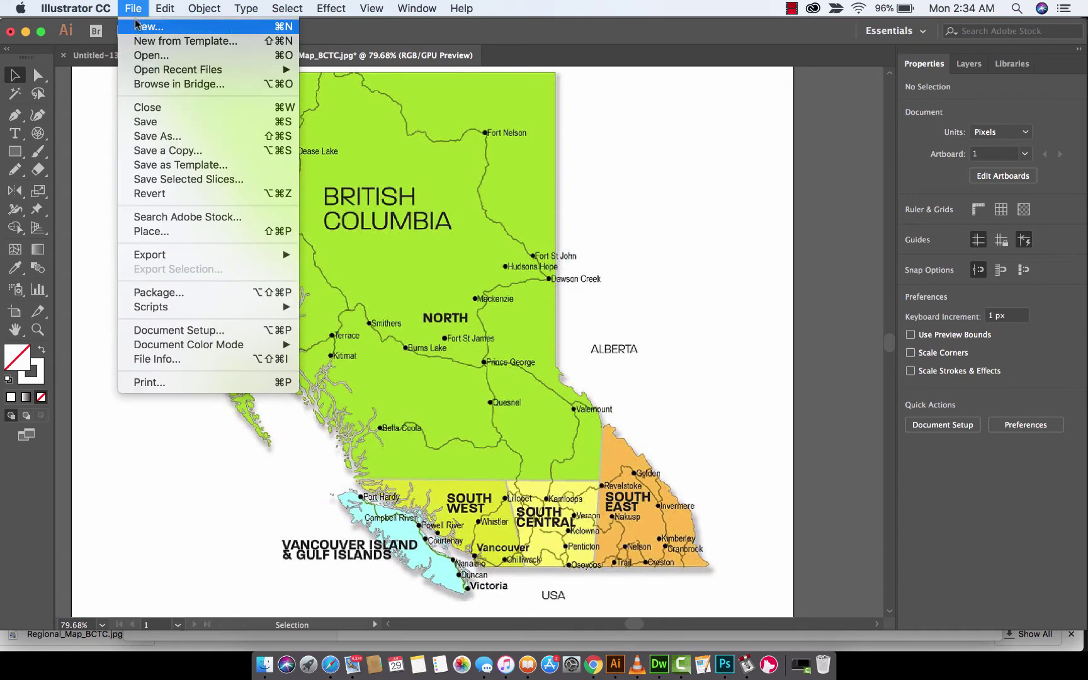
click(135, 9)
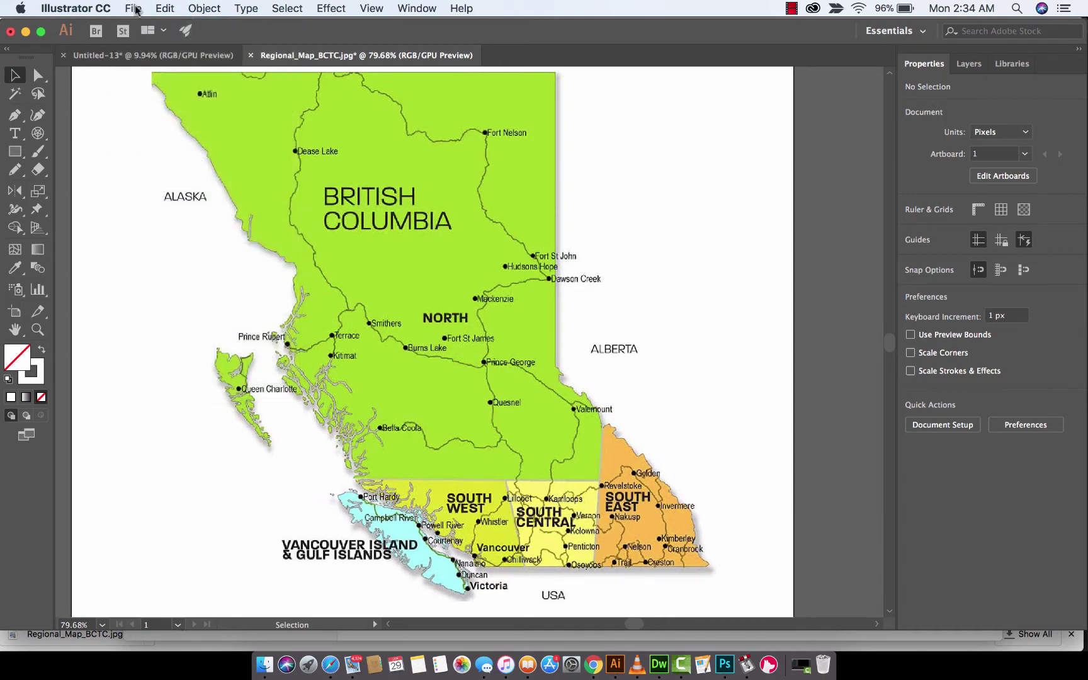
click(136, 8)
click(136, 7)
Select the Pen tool and confirm the swatches show no fill and a white 8 px stroke
click(15, 115)
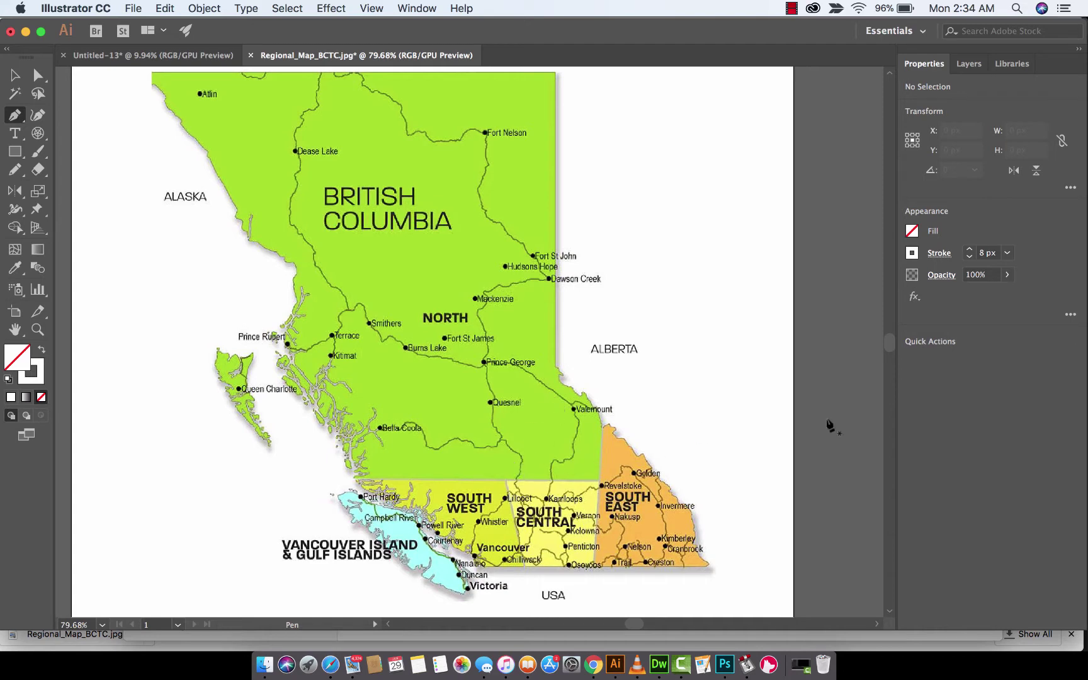
click(912, 232)
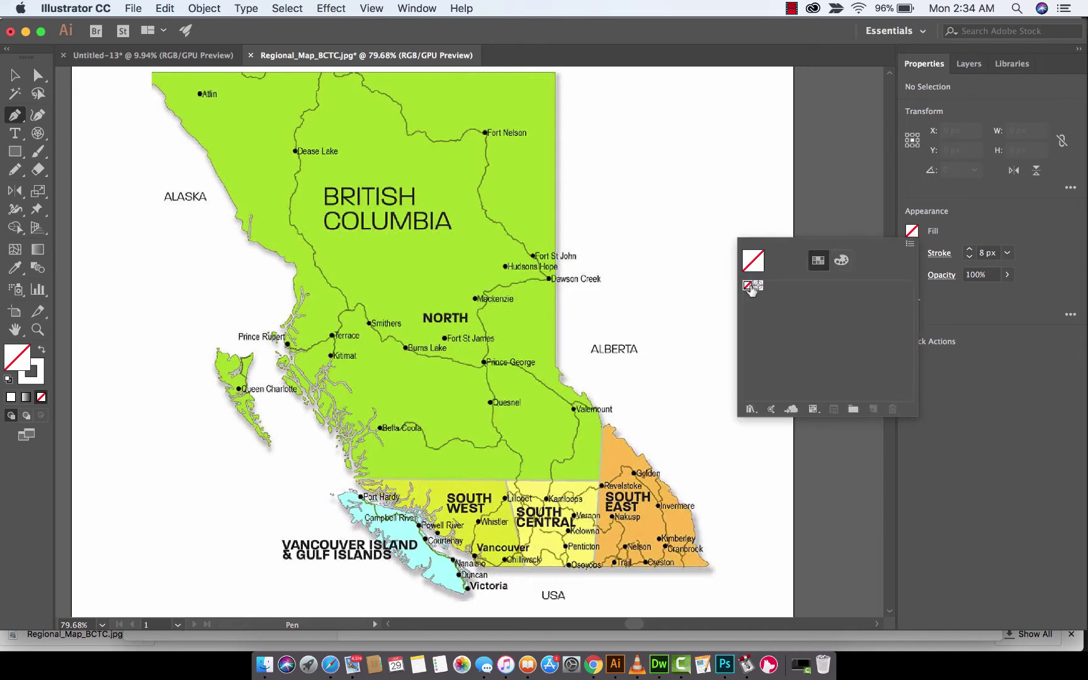
click(913, 231)
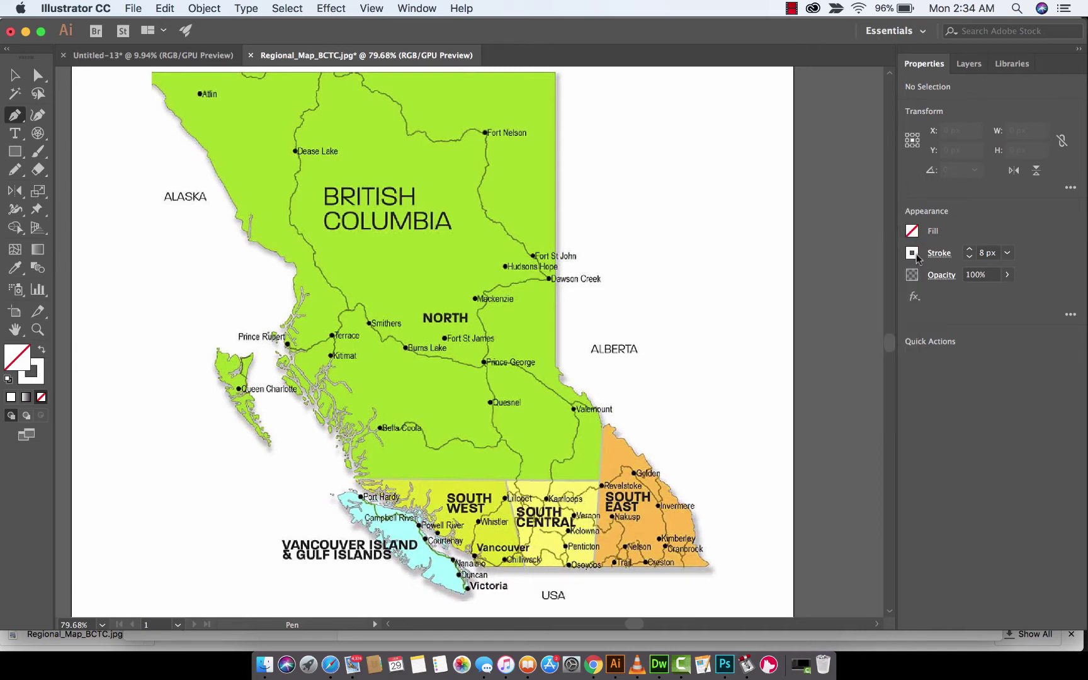
click(913, 253)
click(916, 254)
Draw the curved route through Nanaimo, Whistler, Lillooet, Quesnel, Burns Lake, Smithers and Dease Lake, then finish the path
click(473, 556)
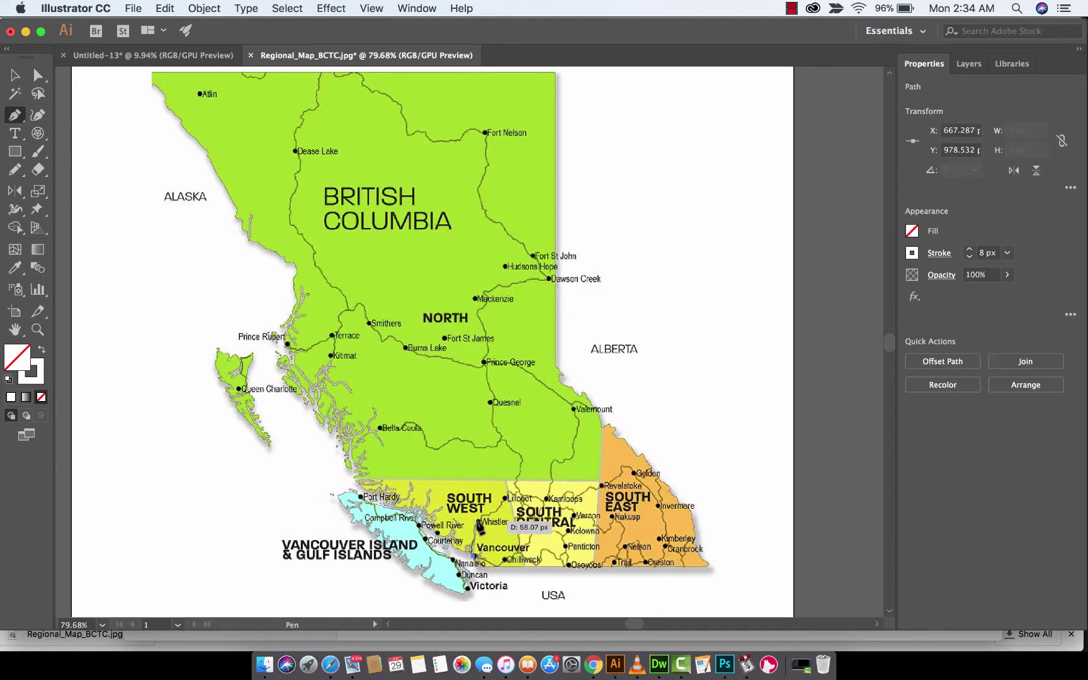
drag(476, 522, 487, 524)
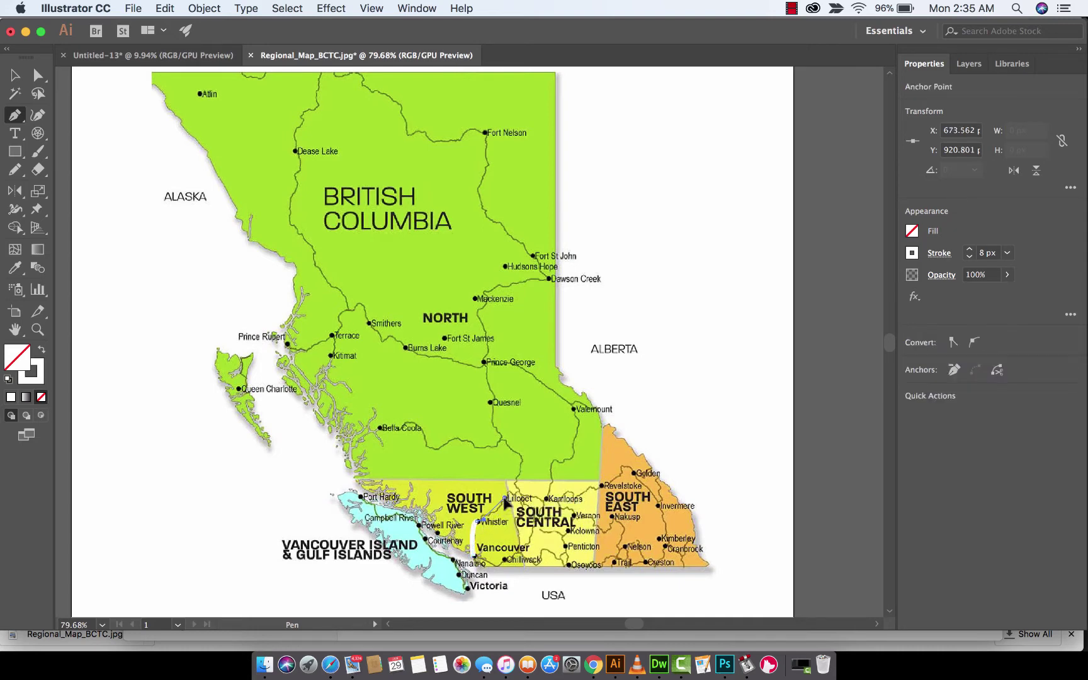
click(505, 498)
mouse_move(491, 403)
mouse_down()
mouse_move(508, 408)
mouse_move(439, 397)
mouse_up()
click(405, 346)
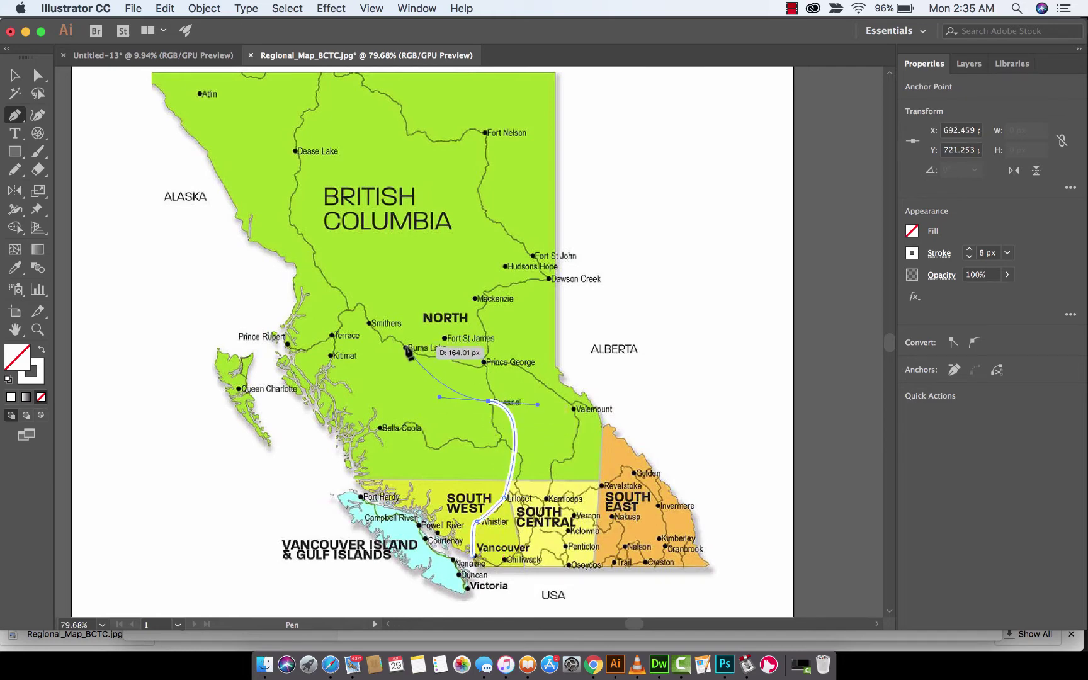
drag(368, 323, 369, 300)
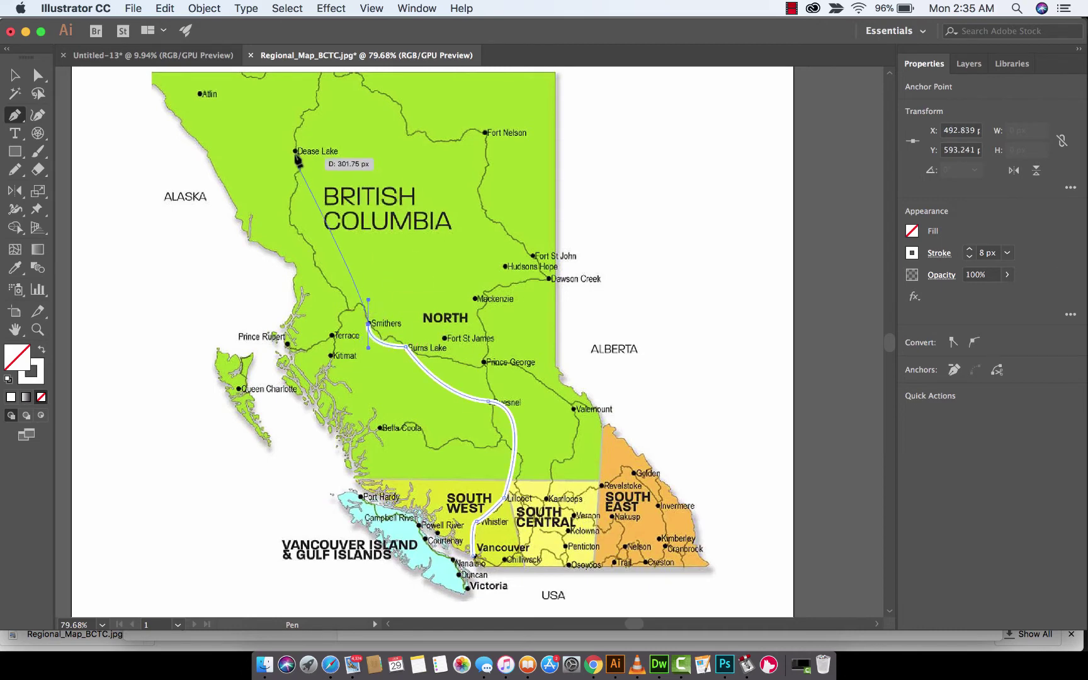
mouse_move(295, 151)
mouse_down()
mouse_move(326, 133)
mouse_move(341, 80)
mouse_move(331, 165)
mouse_up()
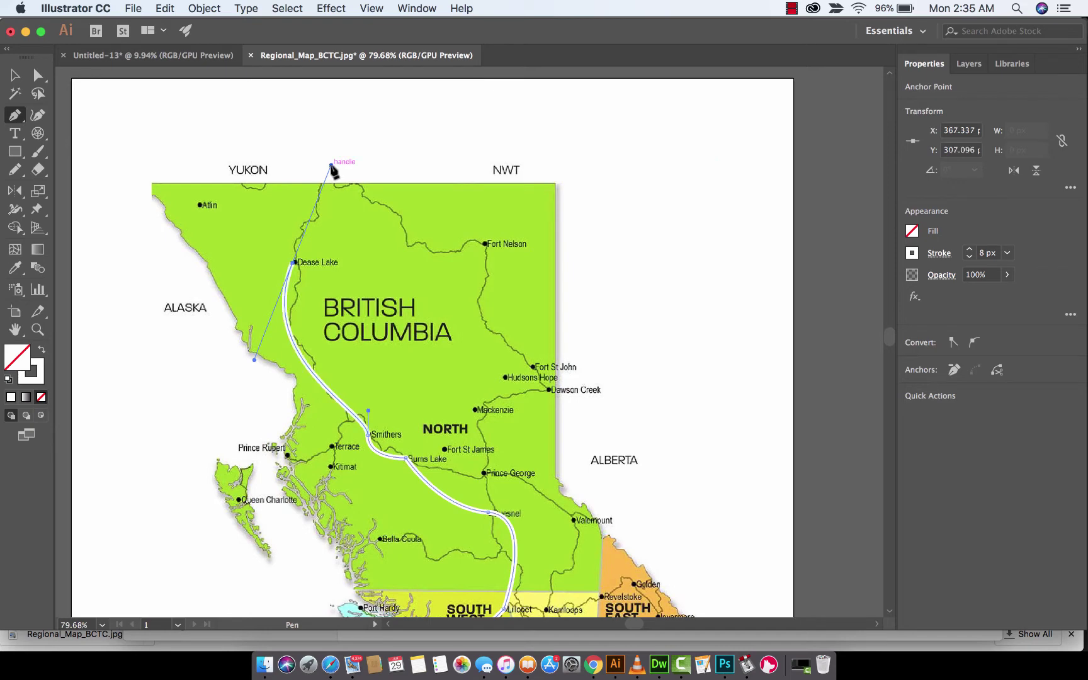
click(15, 77)
scroll(441, 302, down, 5)
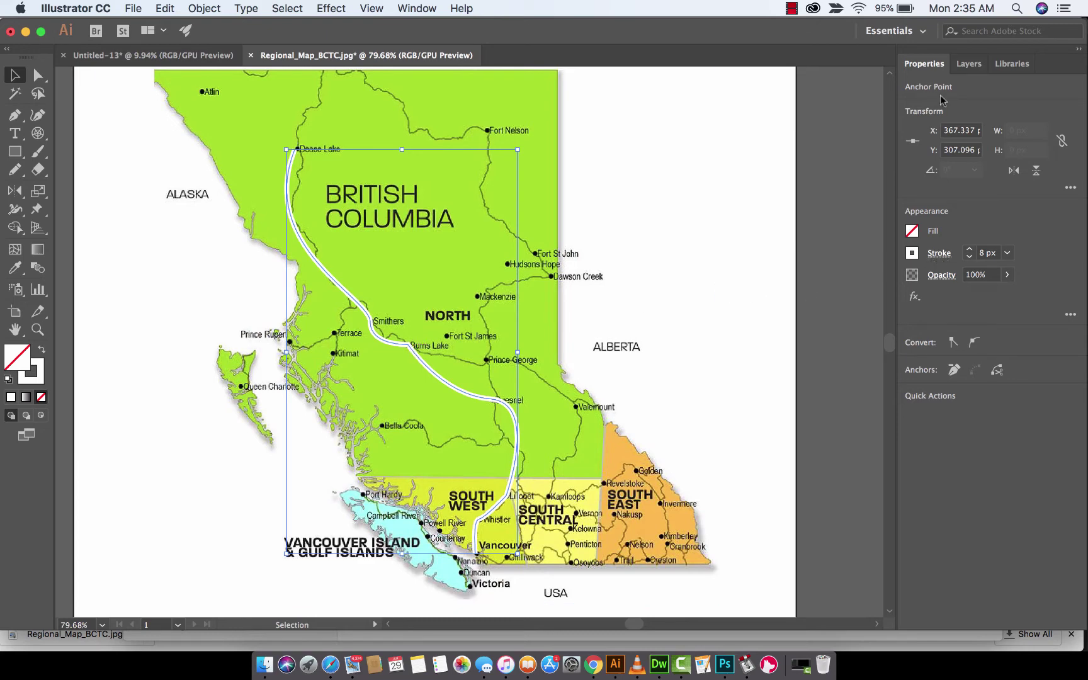
Turn the route's Dashed Line setting on in the stroke options, with the route reselected
click(938, 254)
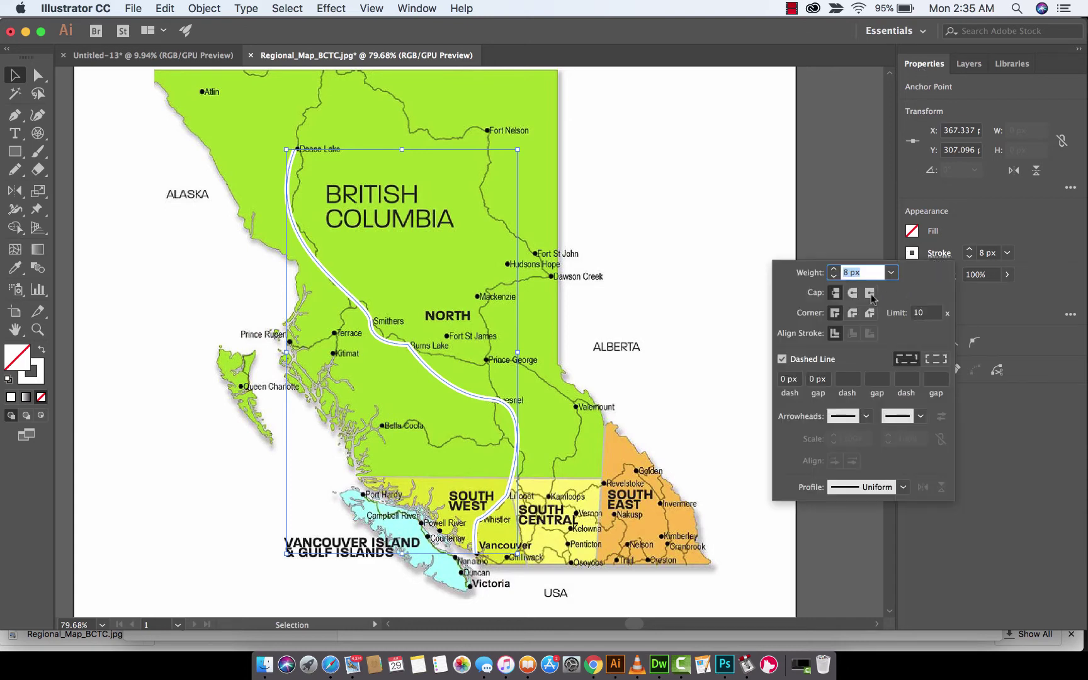
click(783, 361)
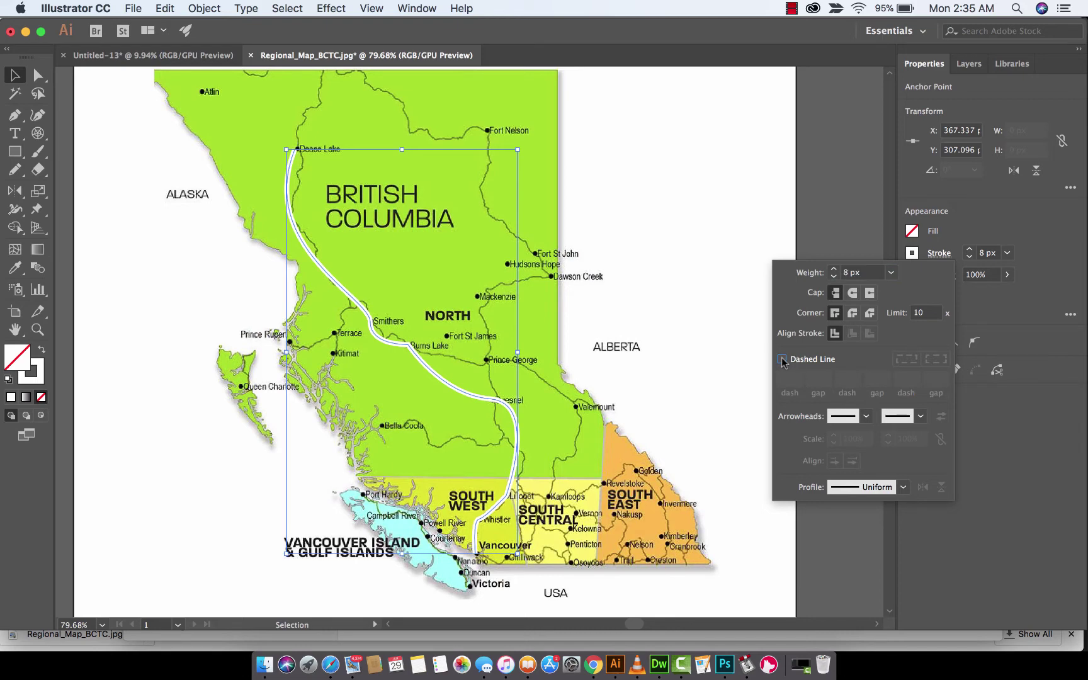
click(783, 360)
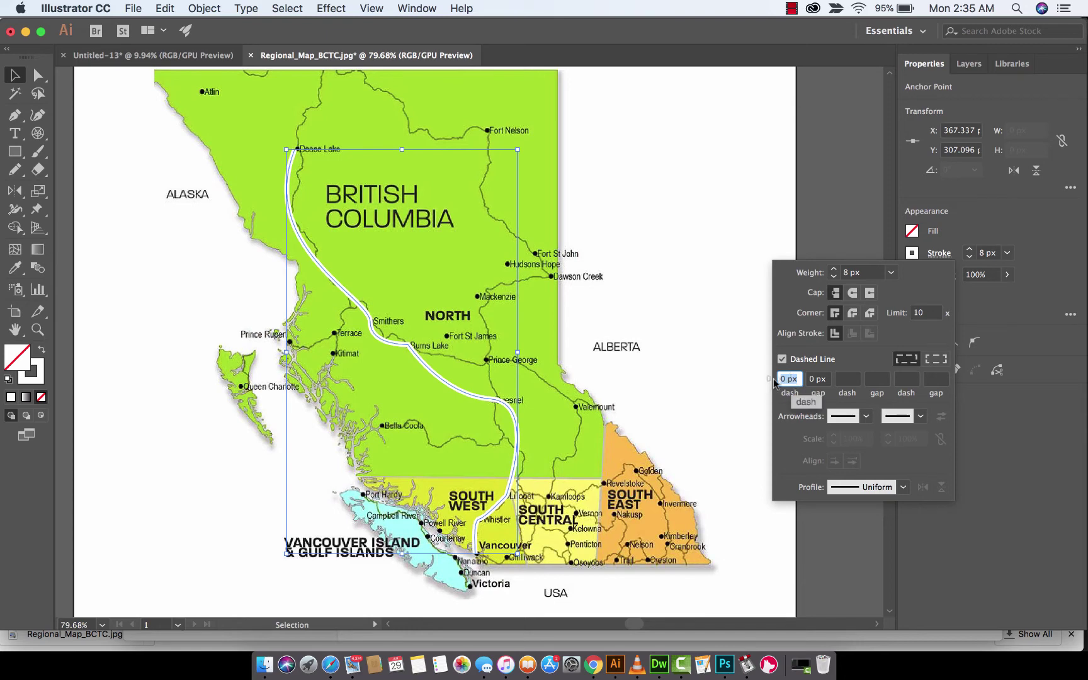
key(super+z)
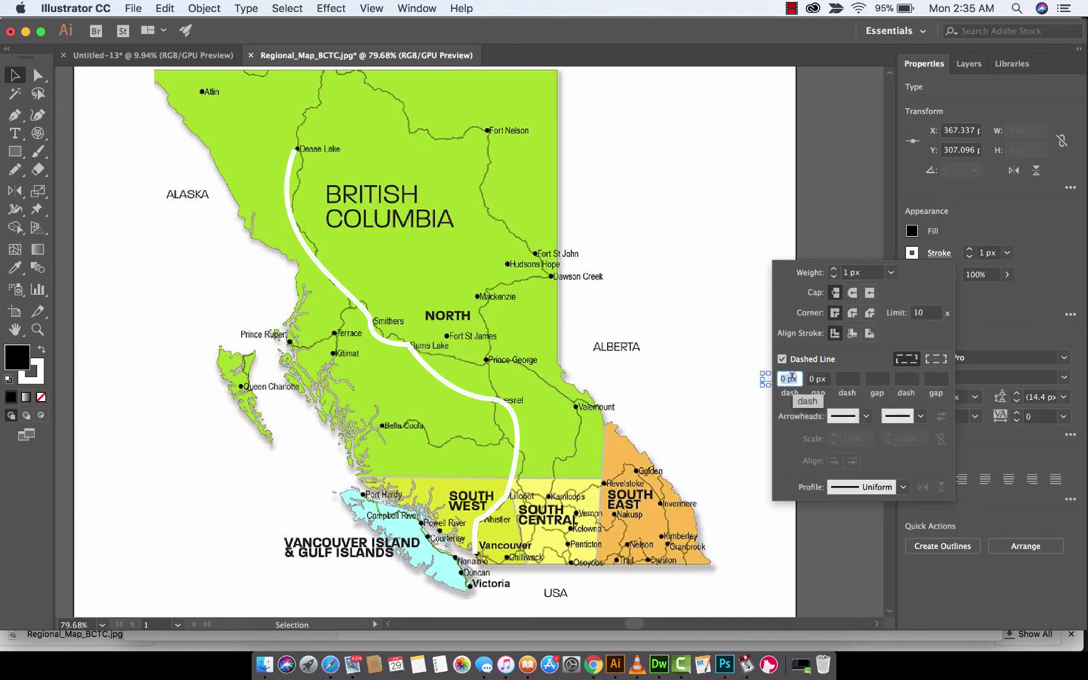
click(396, 277)
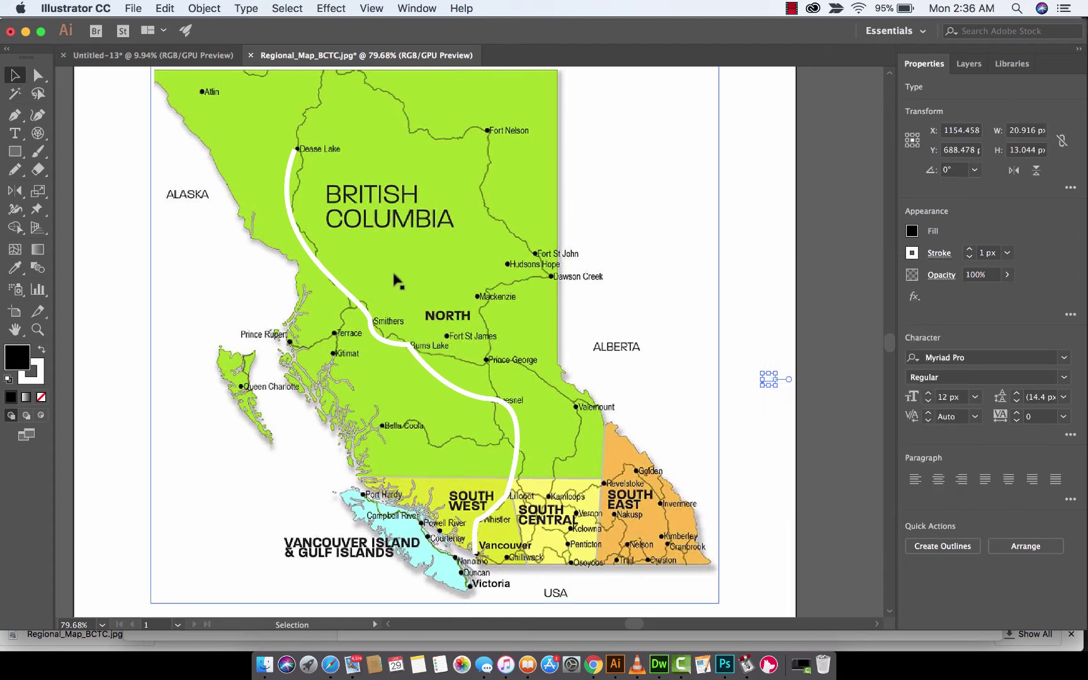
click(350, 293)
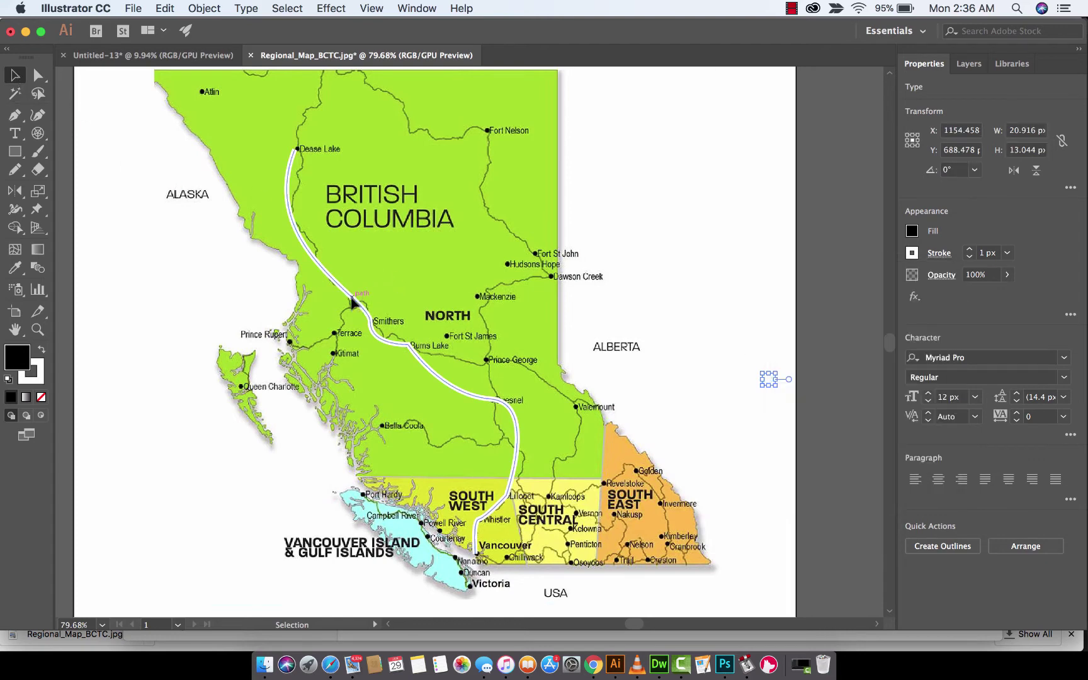
click(937, 254)
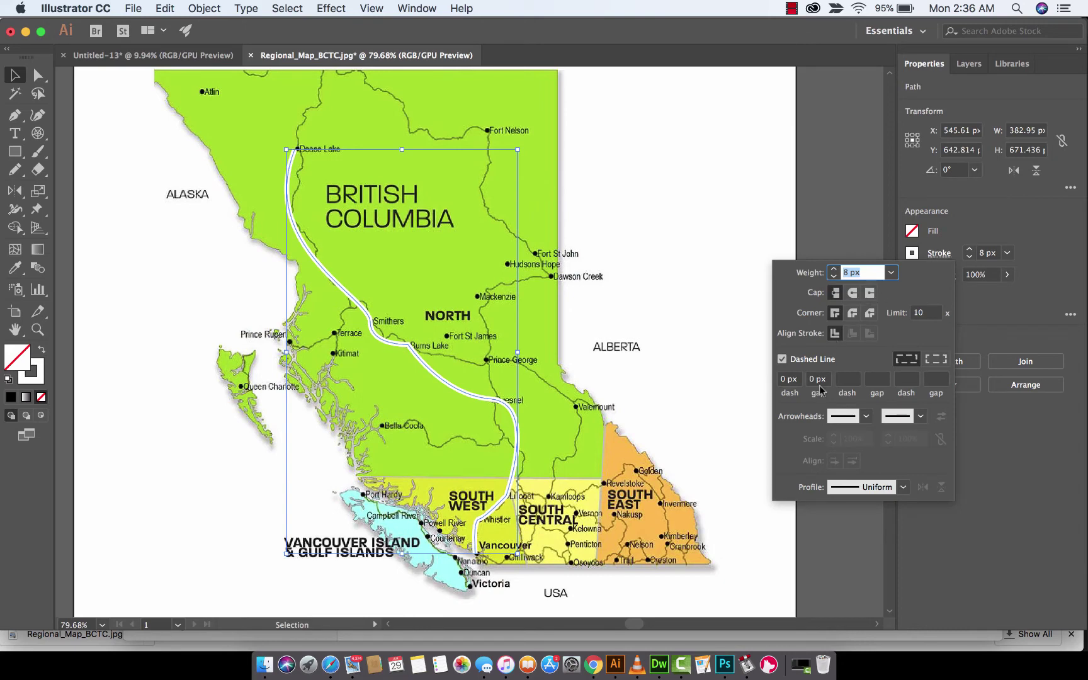
Set the route's dash length to 10 px and gap to 10 px
click(785, 378)
double_click(785, 378)
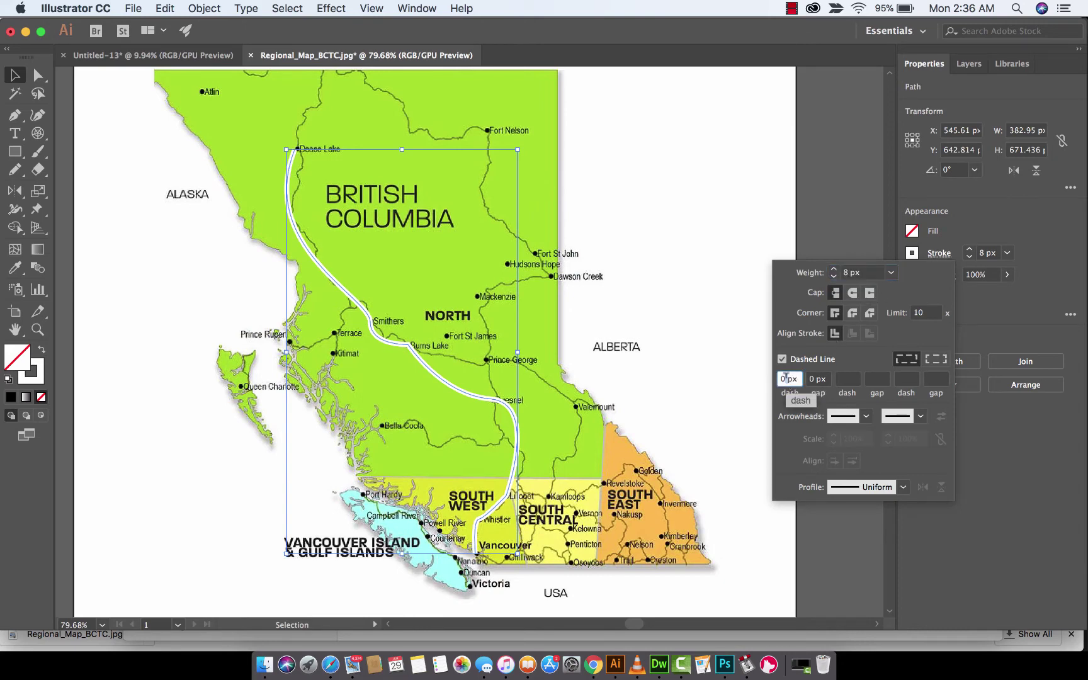
text(1)
double_click(826, 379)
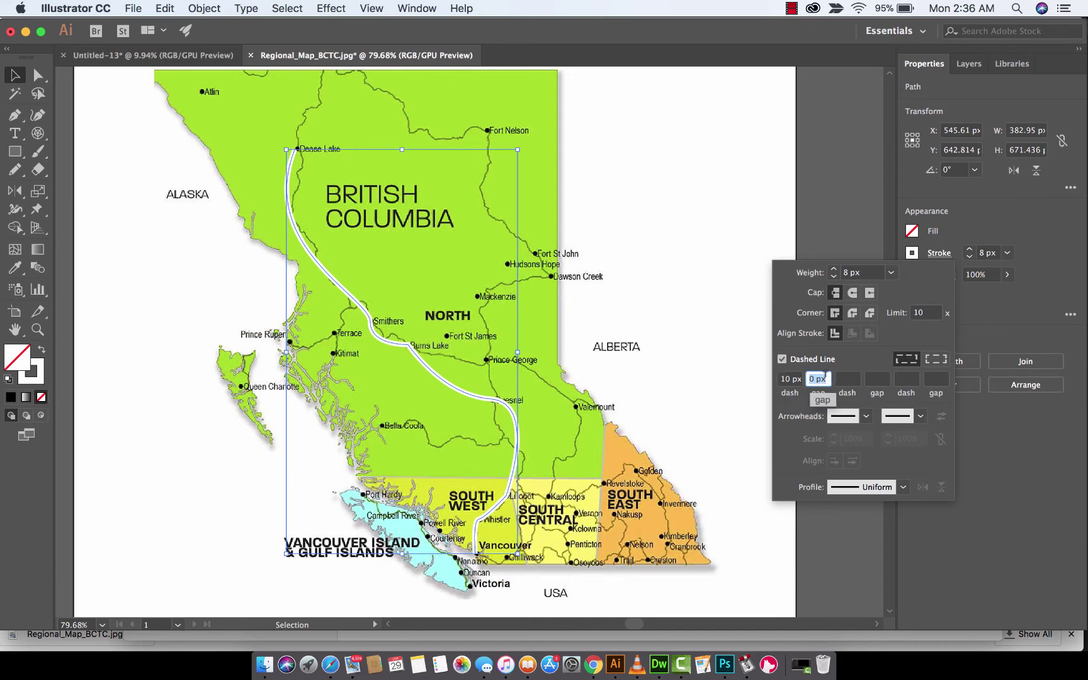
text(10px)
key(Return)
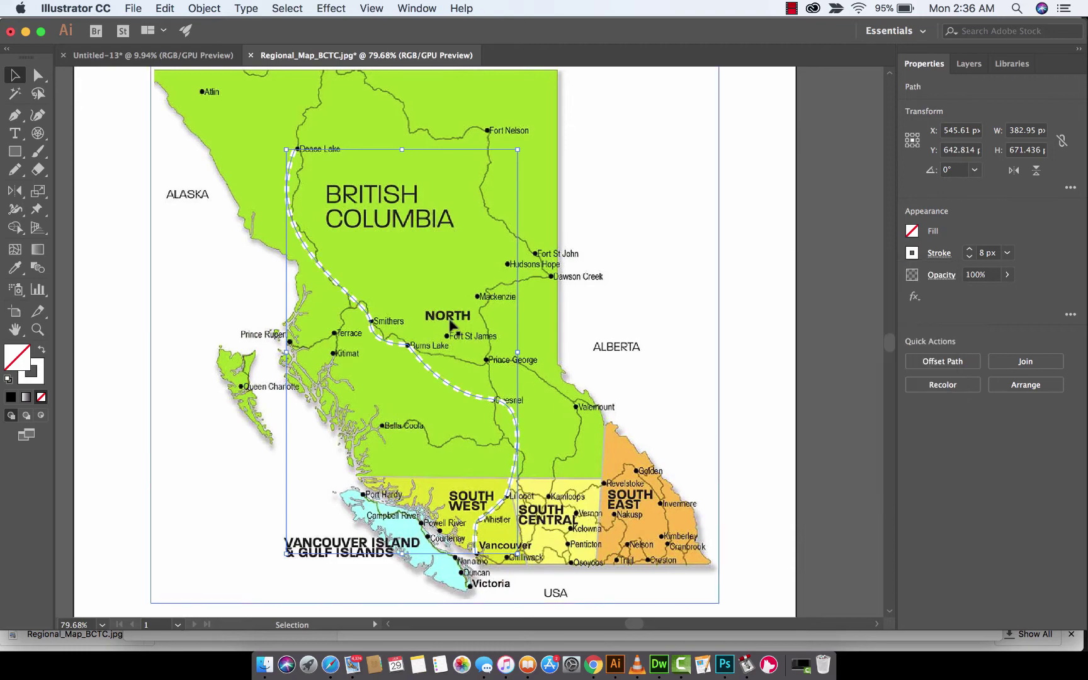
scroll(449, 318, up, 3)
Set the route's first dash to 20 px and the gap to 5 px
scroll(451, 326, down, 2)
scroll(465, 441, down, 5)
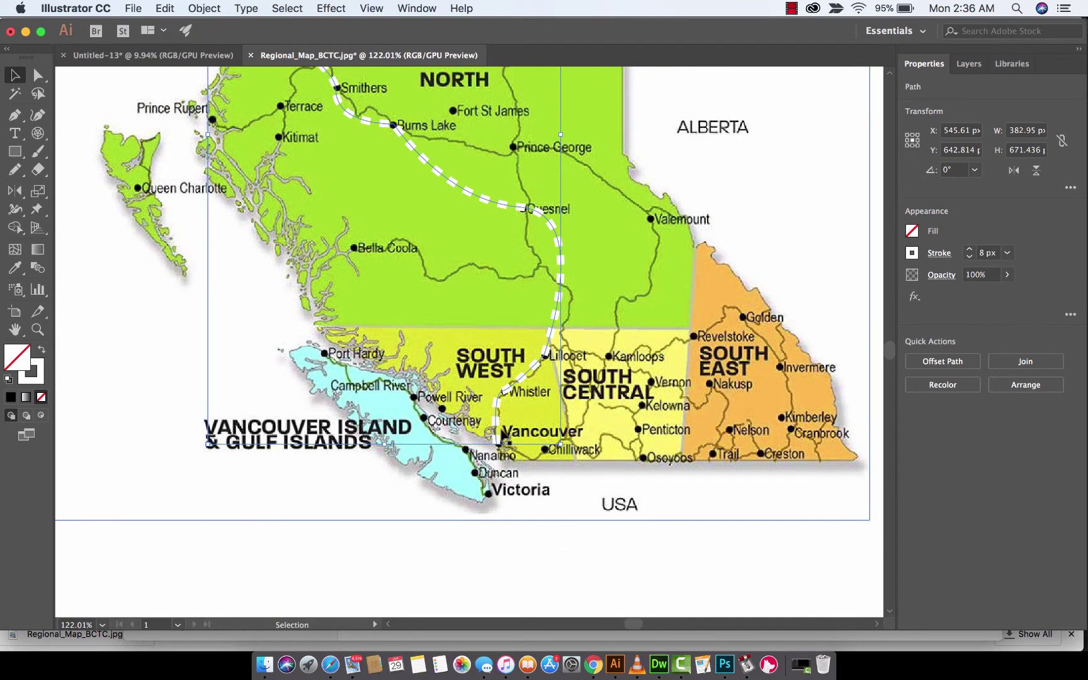
click(939, 254)
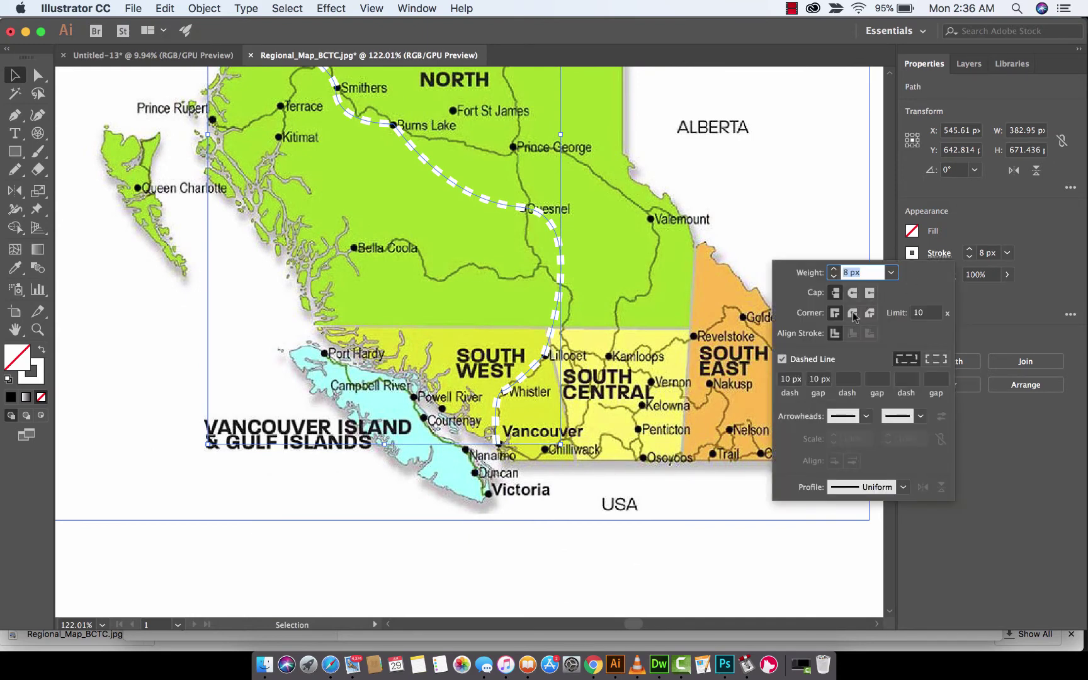
click(787, 379)
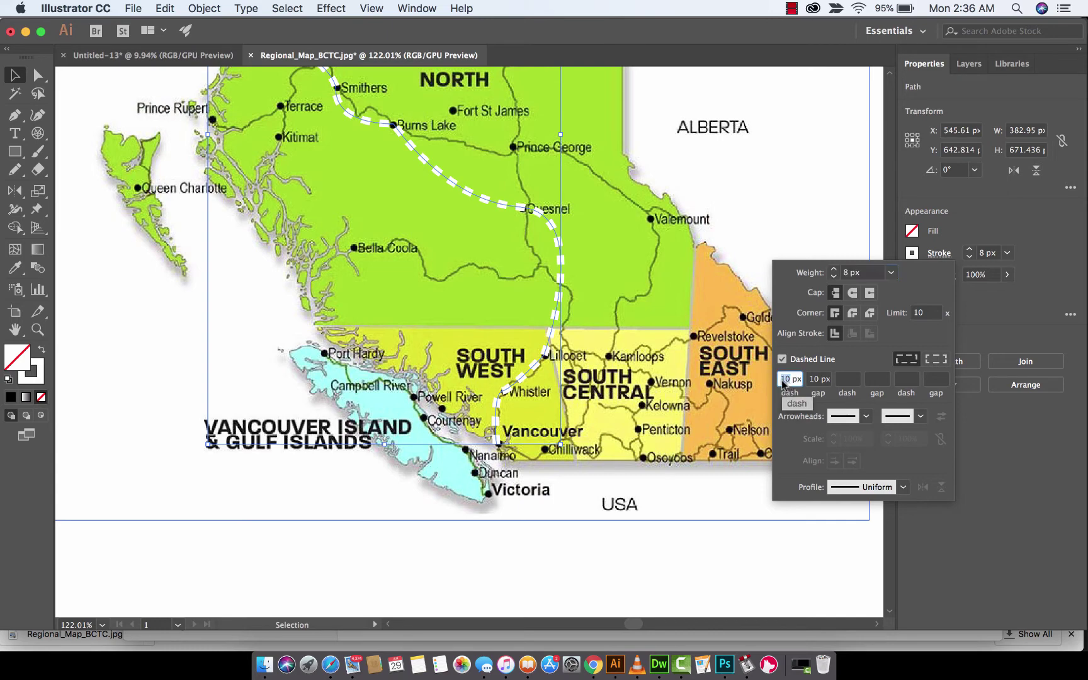
text(20)
key(Tab)
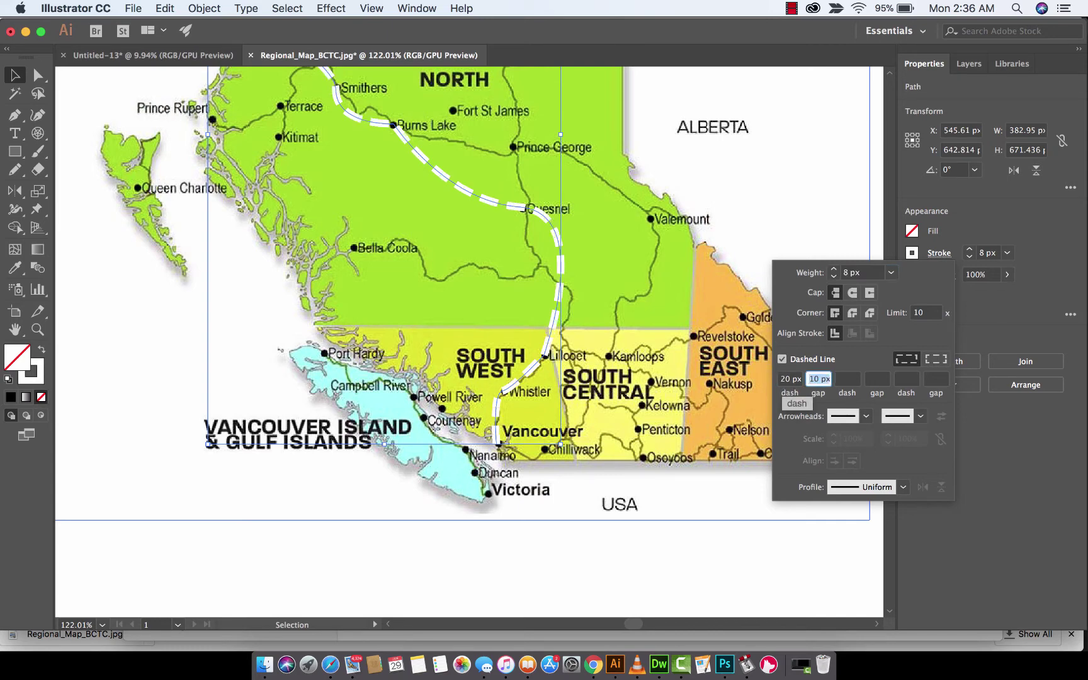
text(5)
key(Return)
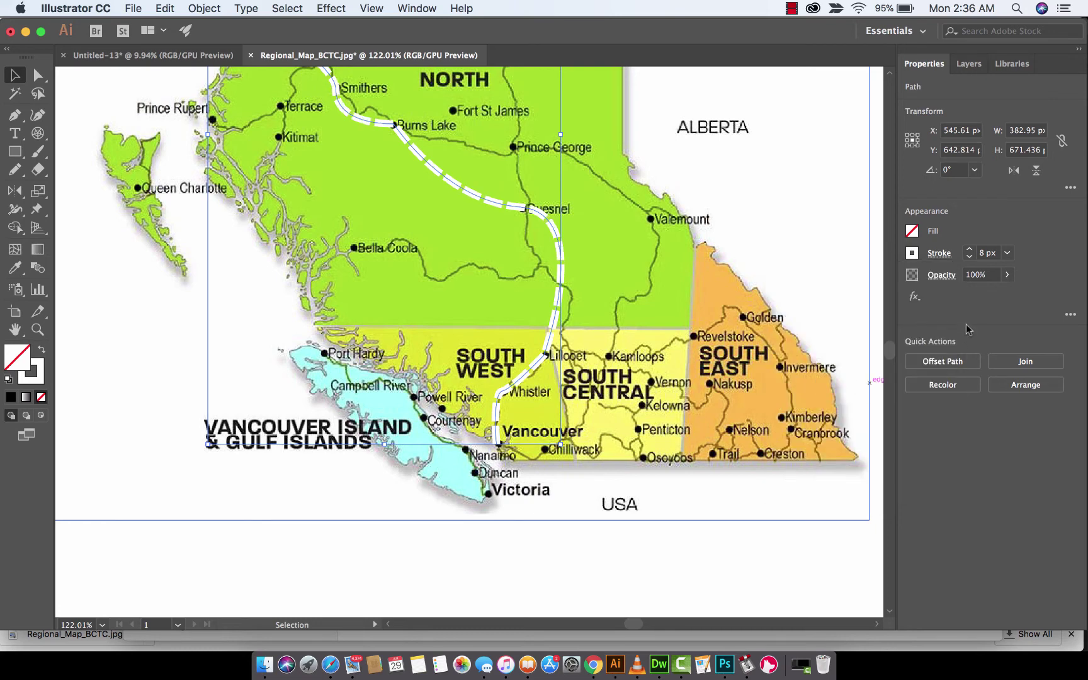
Recheck the stroke settings to verify the 20 px dash and 5 px gap
click(938, 254)
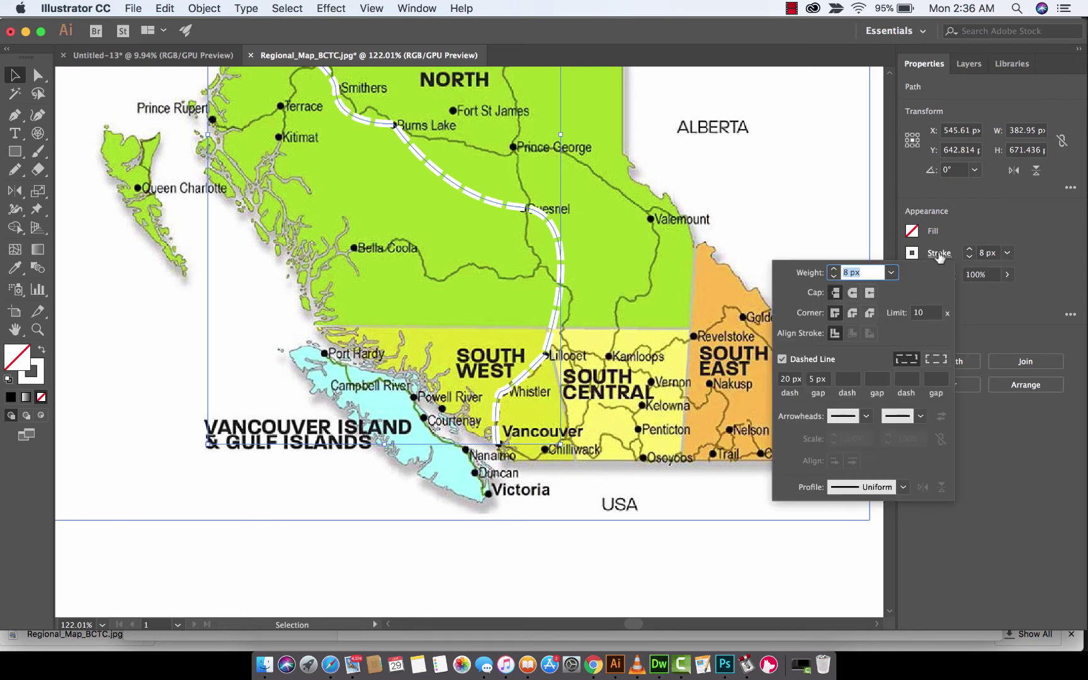
click(812, 379)
key(Return)
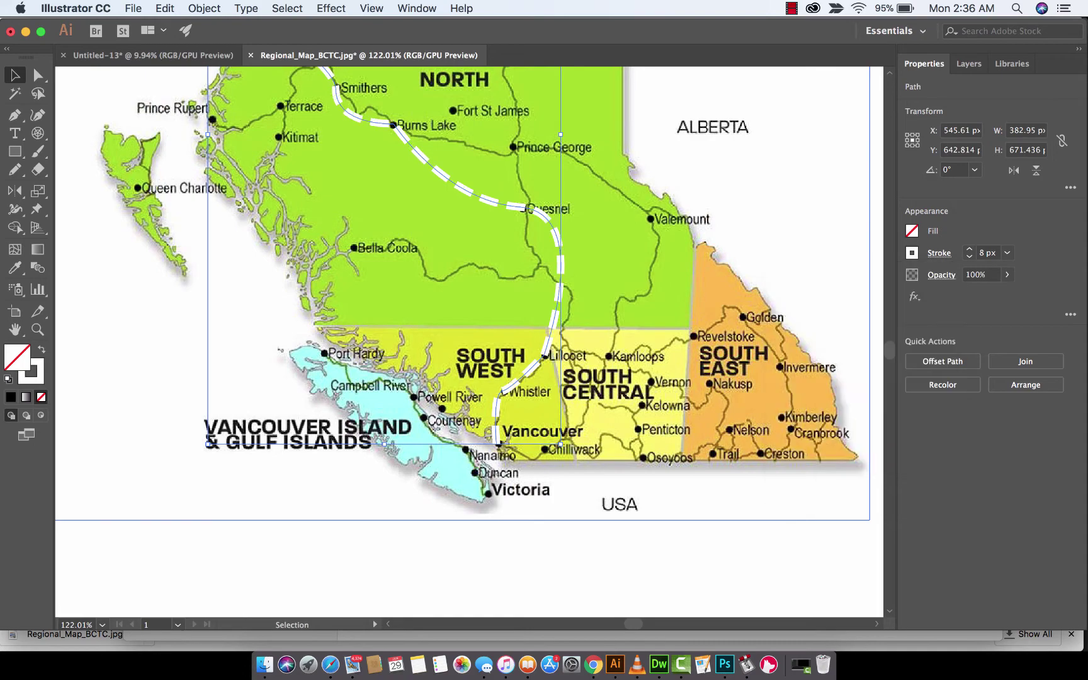
scroll(621, 322, down, 1)
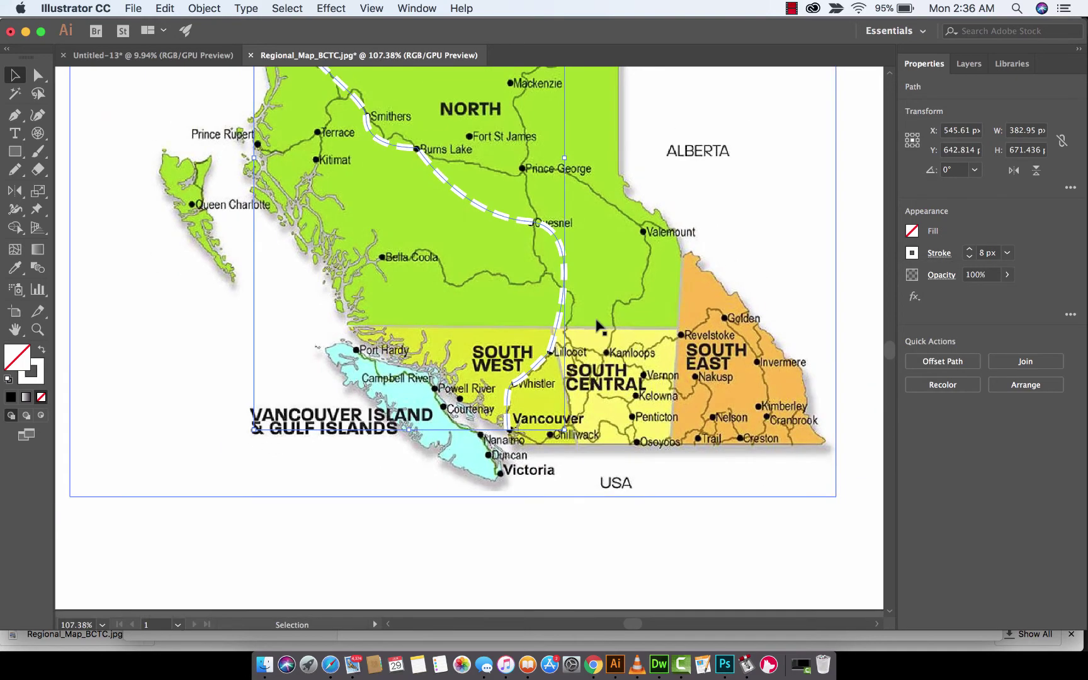
scroll(598, 325, down, 2)
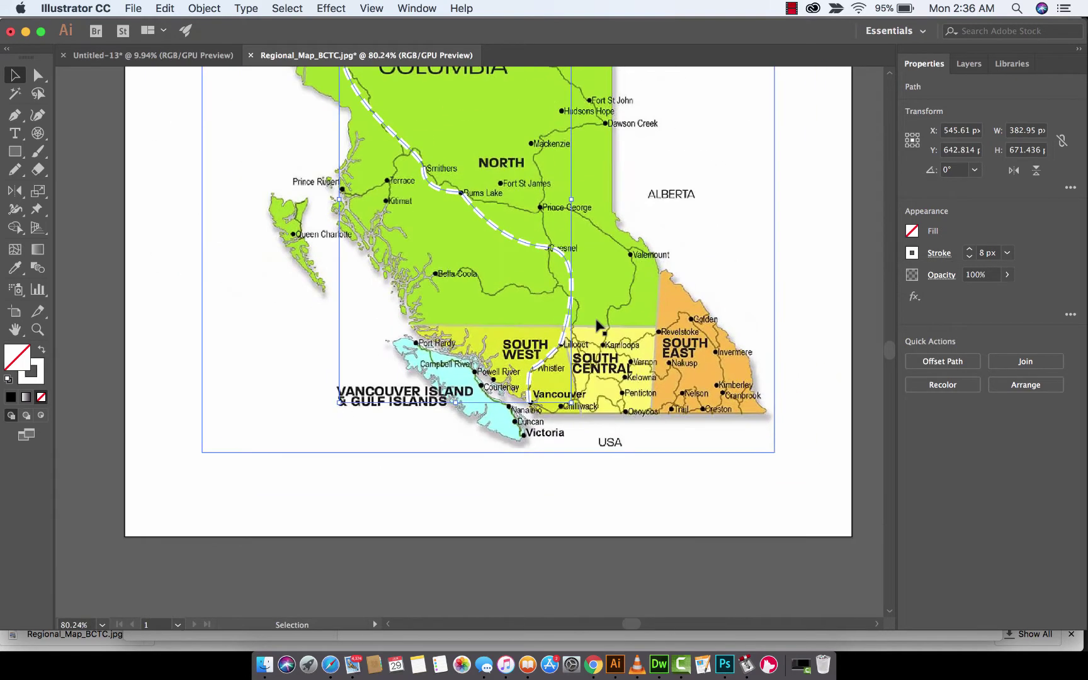
Add Arrow 1 as the start arrowhead, then swap it to the route's Dease Lake end
click(938, 255)
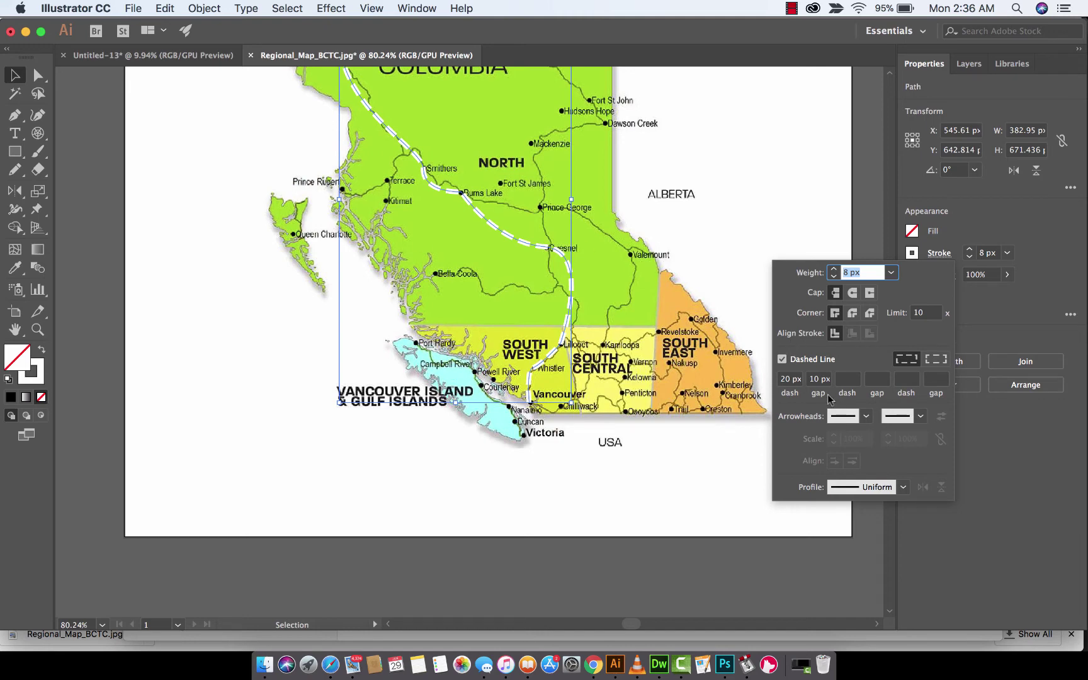
click(866, 416)
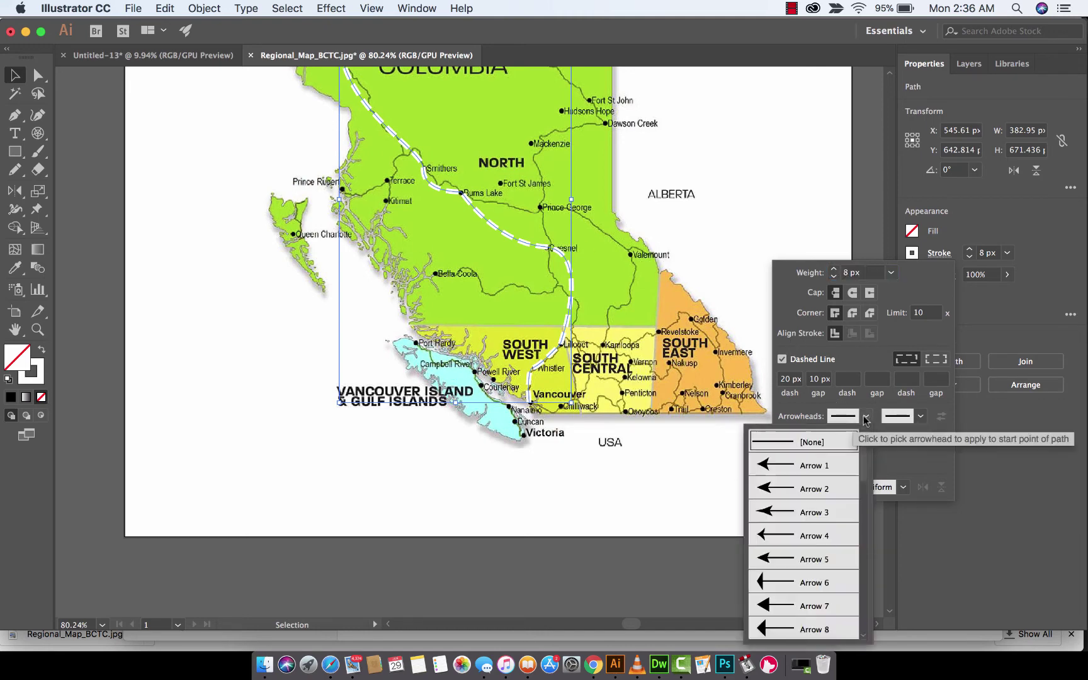
click(776, 463)
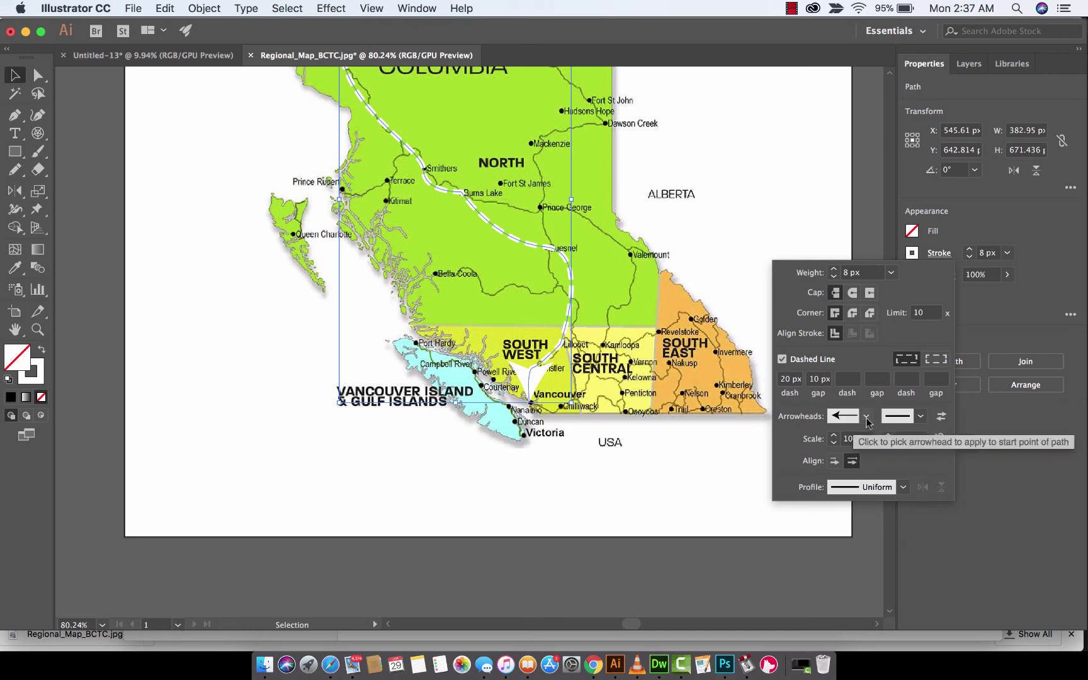
click(942, 417)
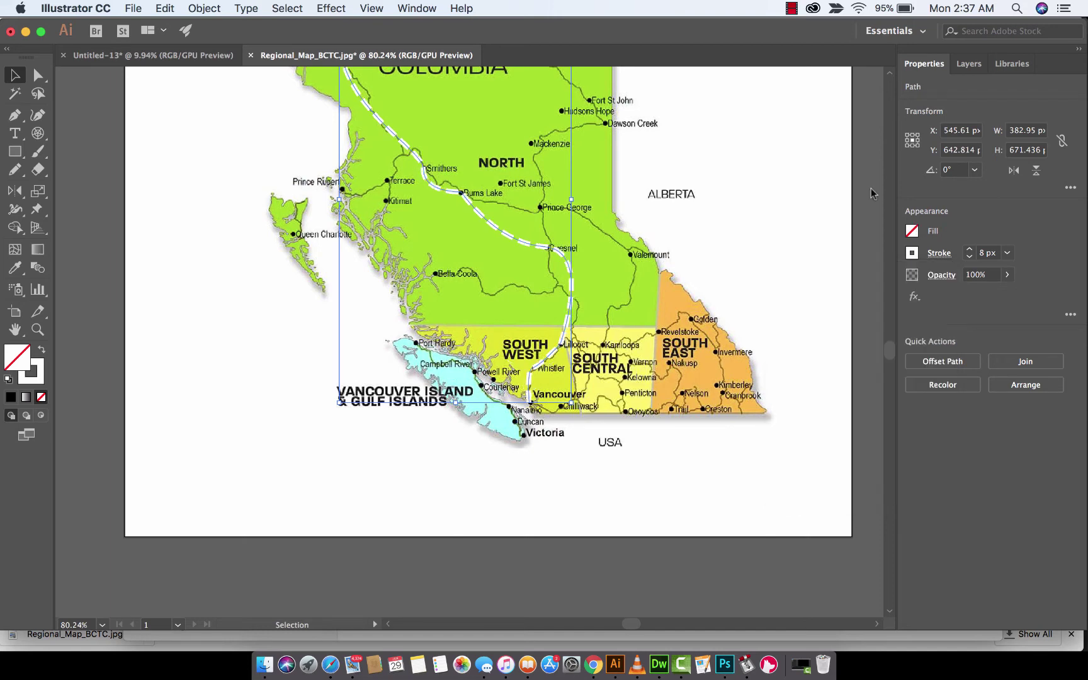
Apply Round Cap to the route's stroke so each dash has rounded ends
scroll(627, 202, up, 4)
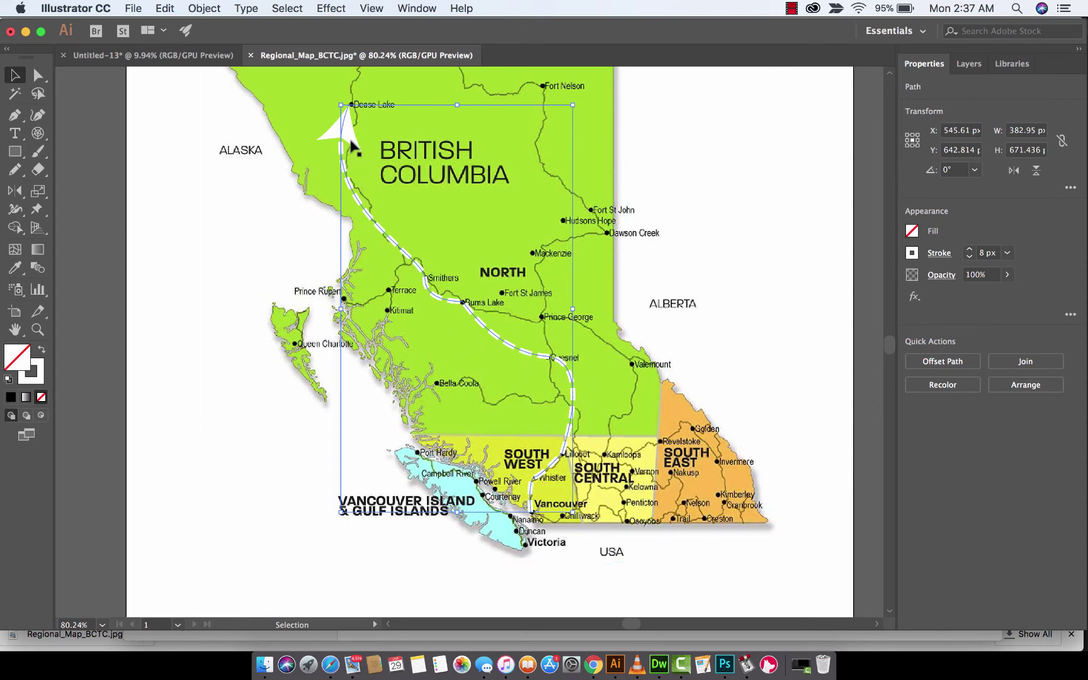
click(940, 254)
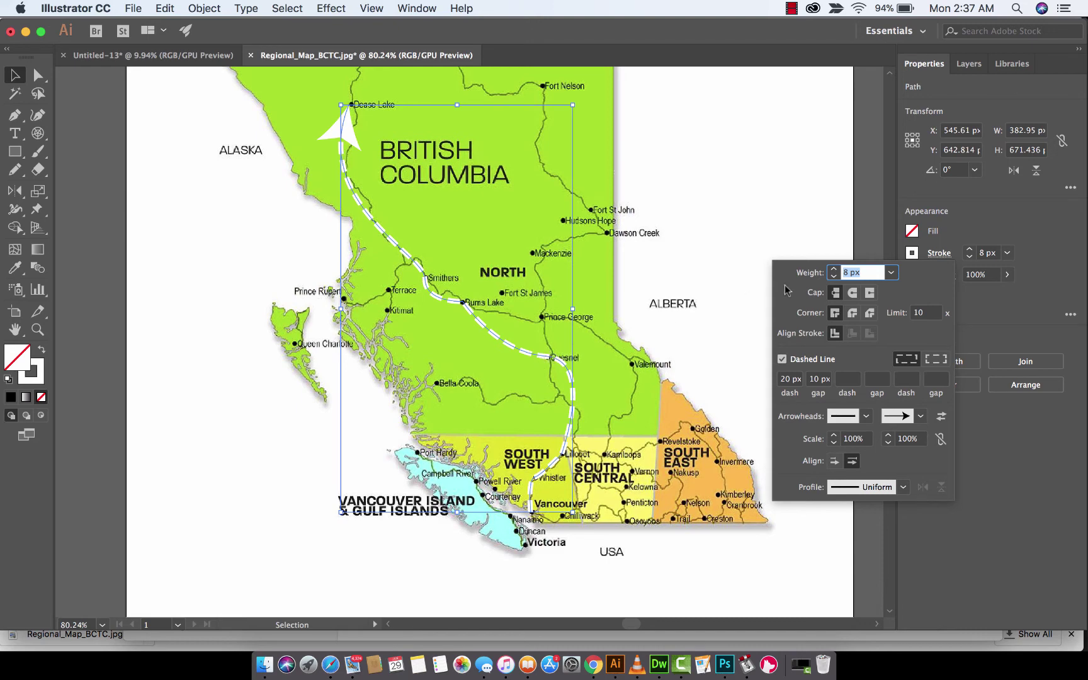
click(852, 292)
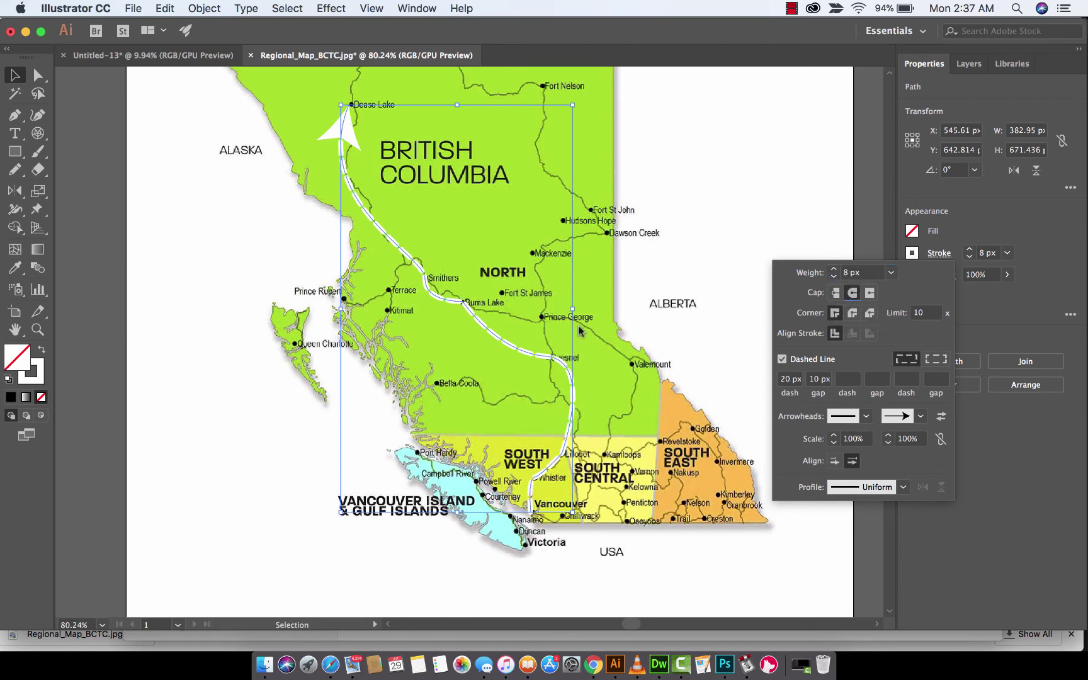
click(1023, 518)
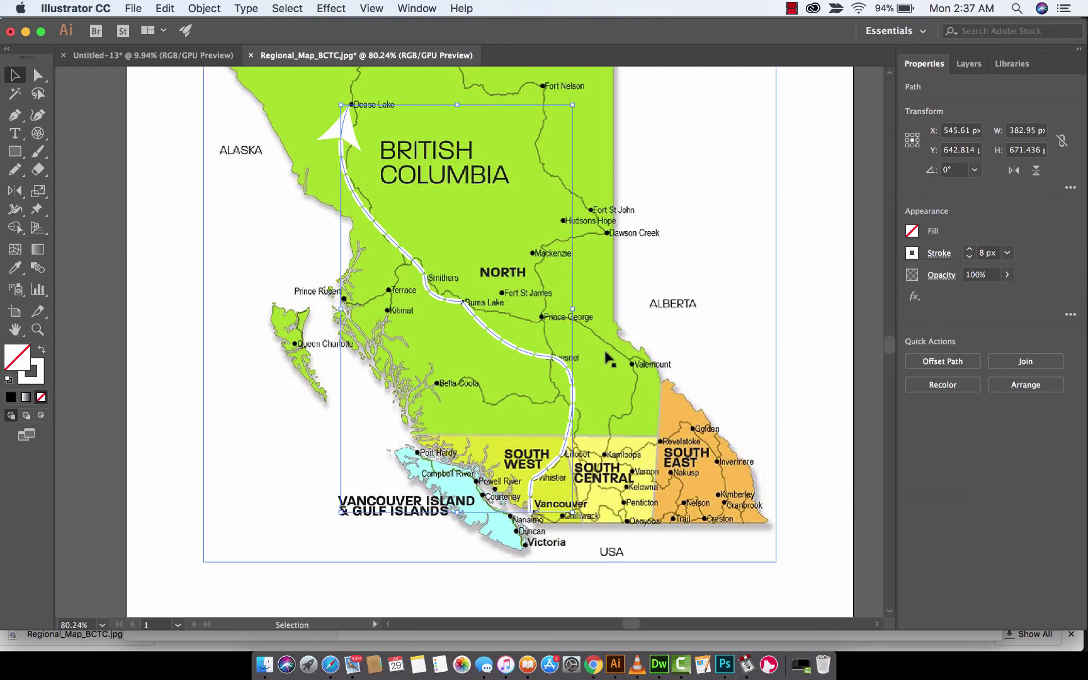
scroll(608, 357, up, 3)
Zoom in and set the route's first dash gap to 20 px
scroll(607, 355, up, 3)
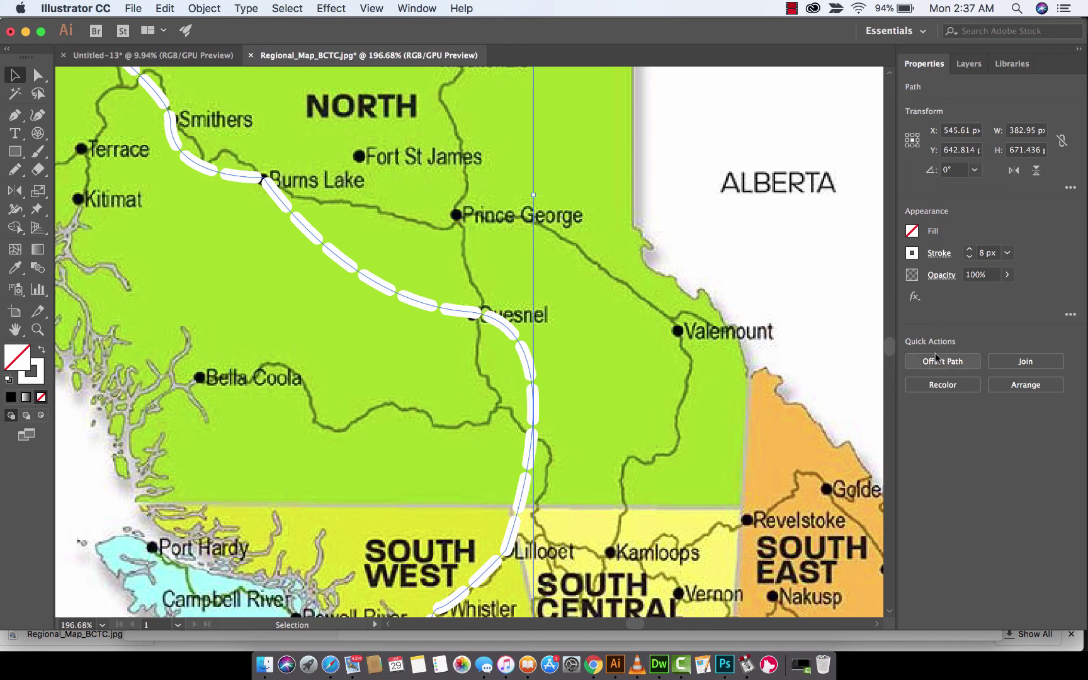
click(937, 254)
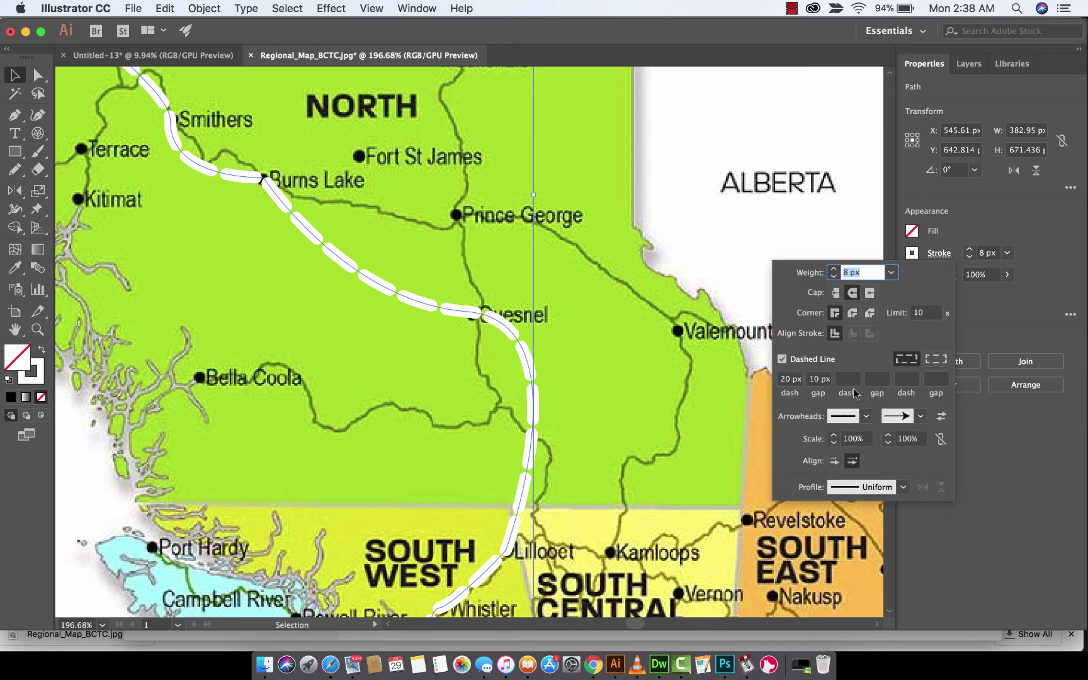
drag(818, 382, 810, 383)
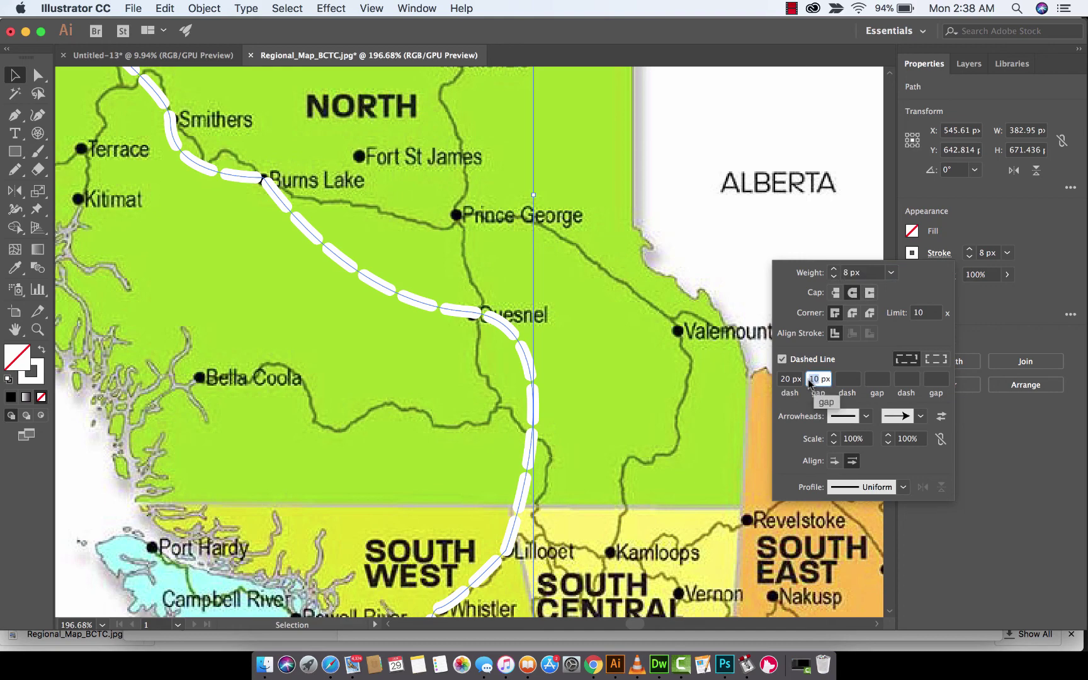
text(20)
key(Return)
scroll(666, 384, down, 5)
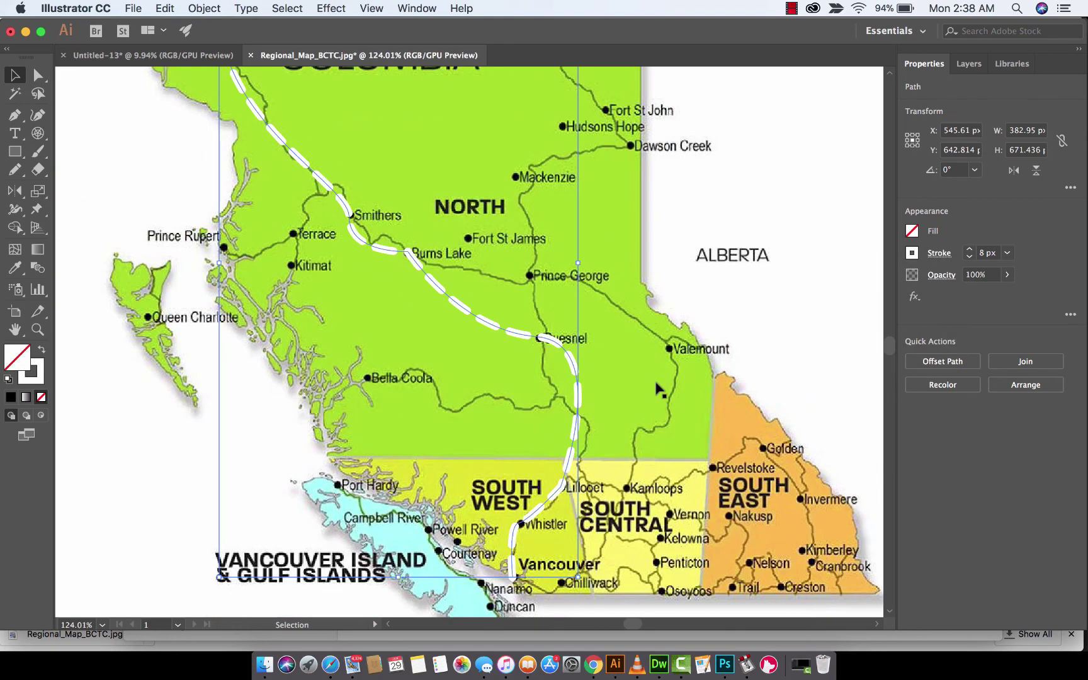
scroll(557, 372, up, 1)
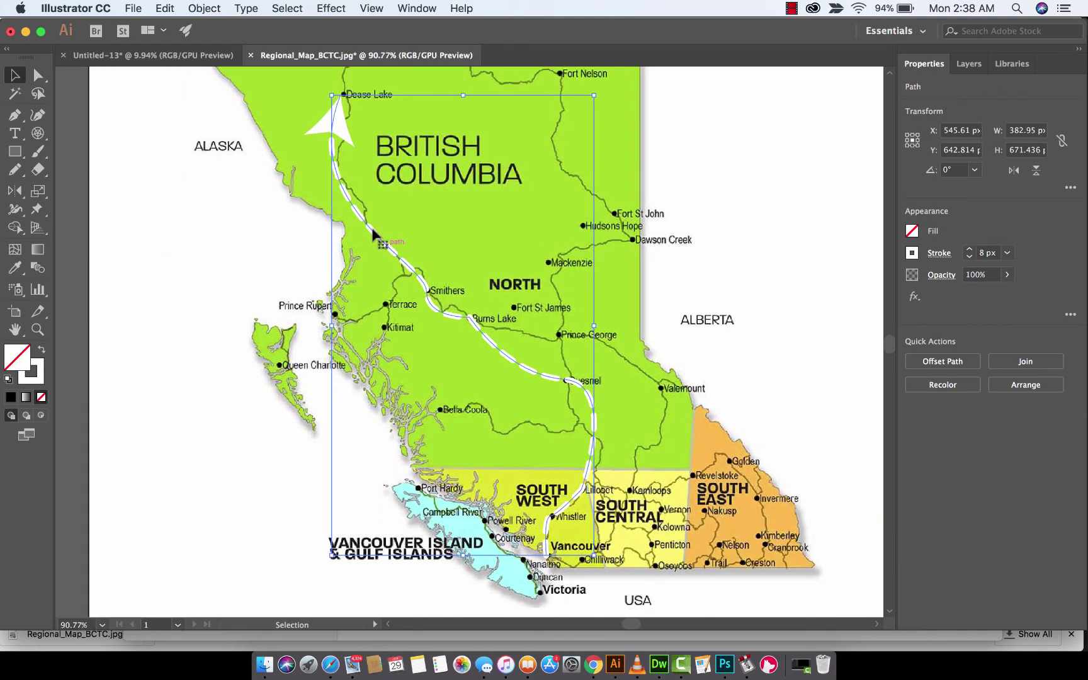